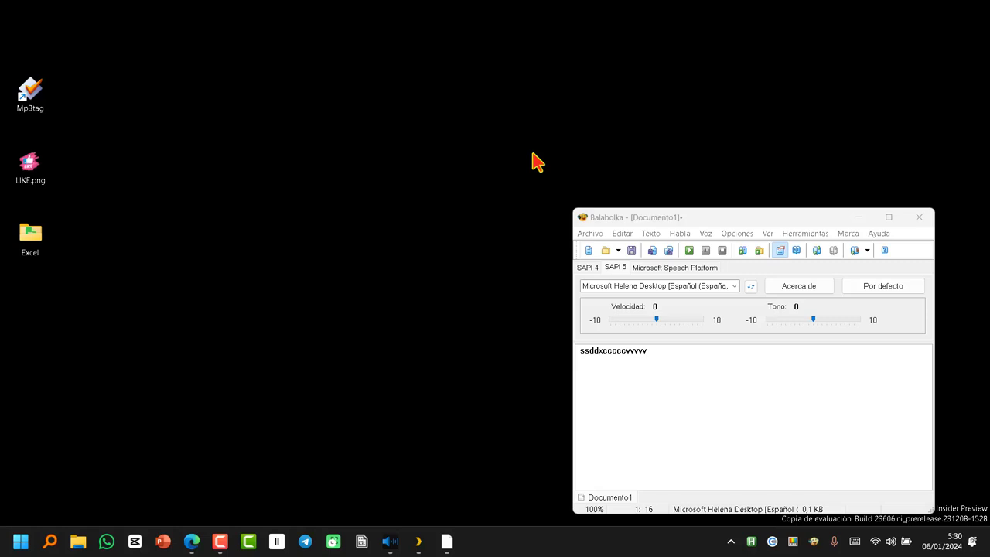
- Move the Balabolka window slightly higher on the desktop and select its sample text
drag(679, 219, 674, 184)
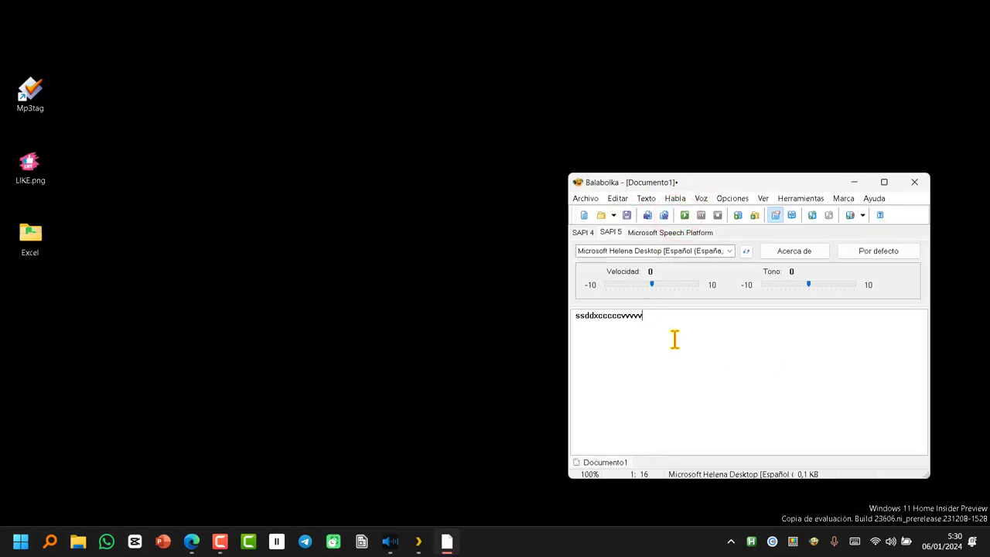
double_click(579, 315)
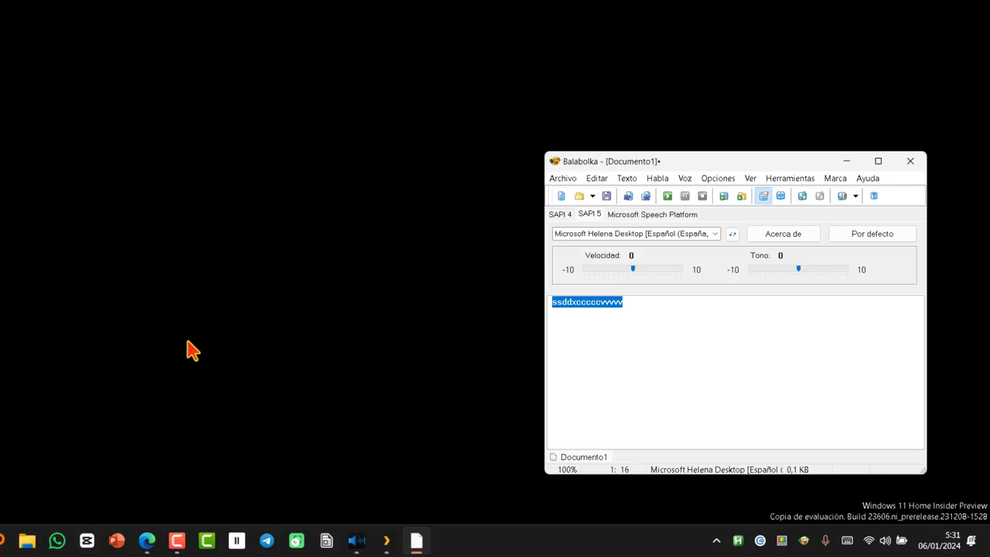
- Open Microsoft Store and search for powertoys
click(3, 534)
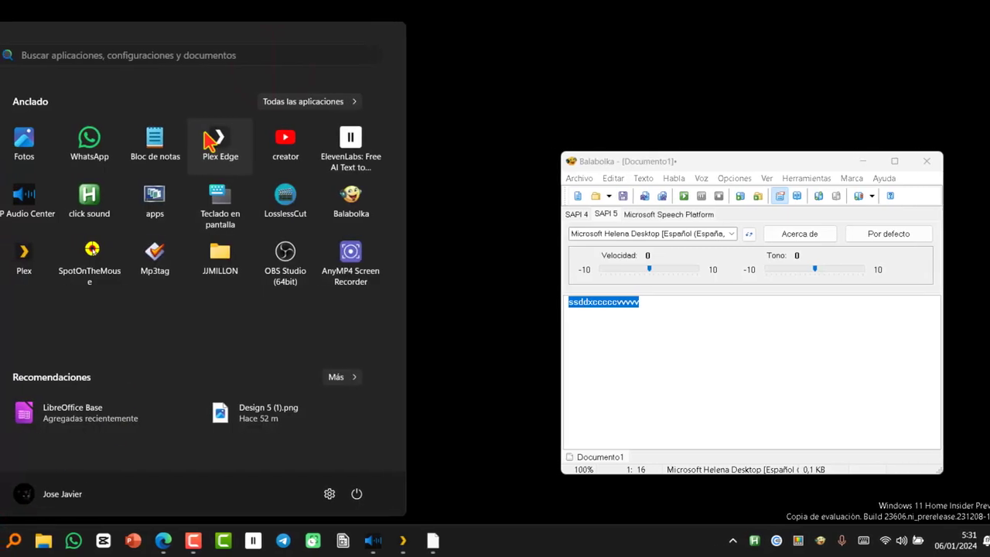
click(303, 61)
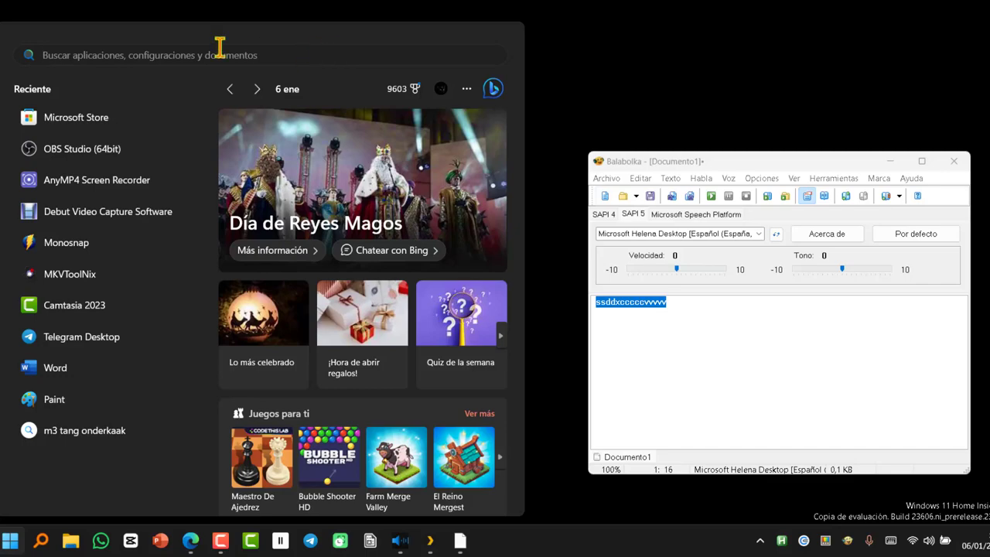
click(99, 115)
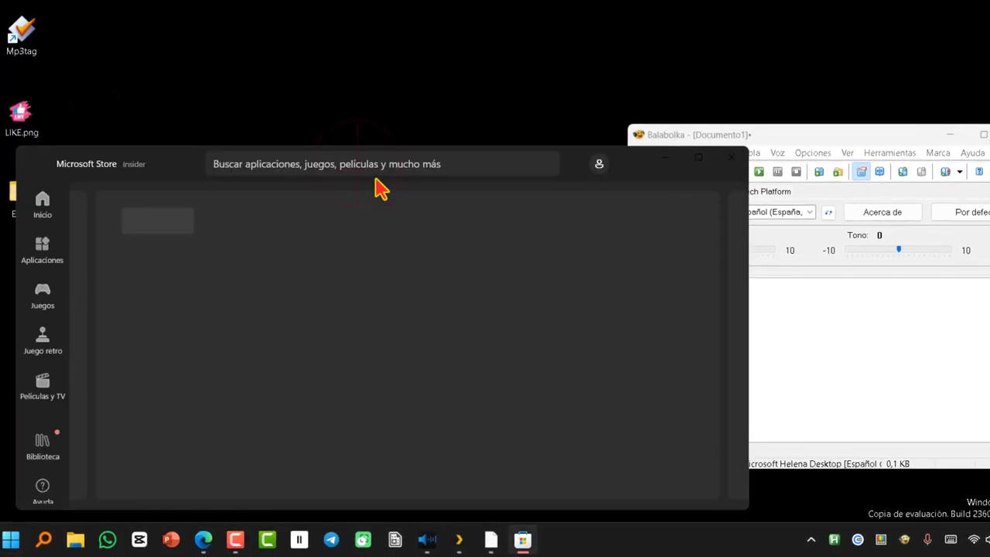
click(368, 179)
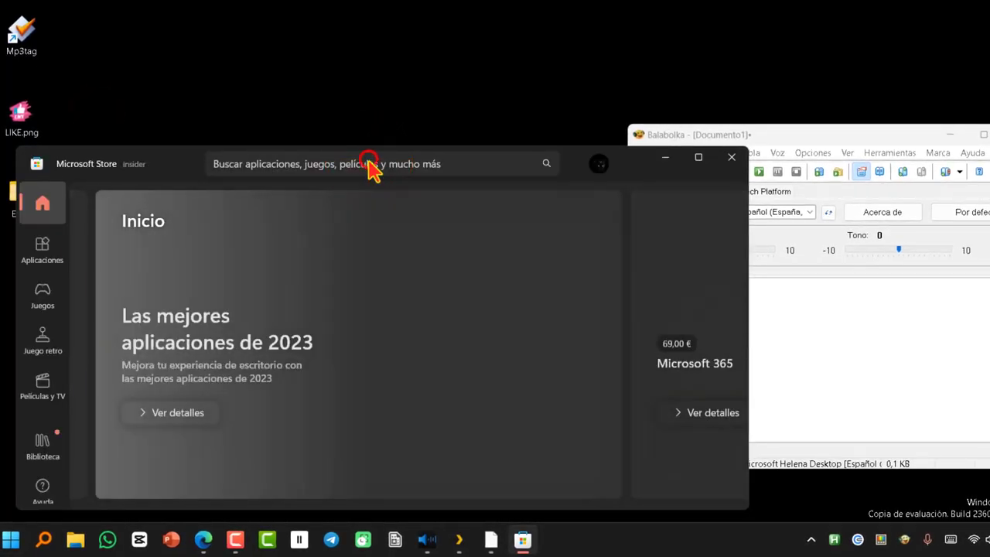
click(414, 160)
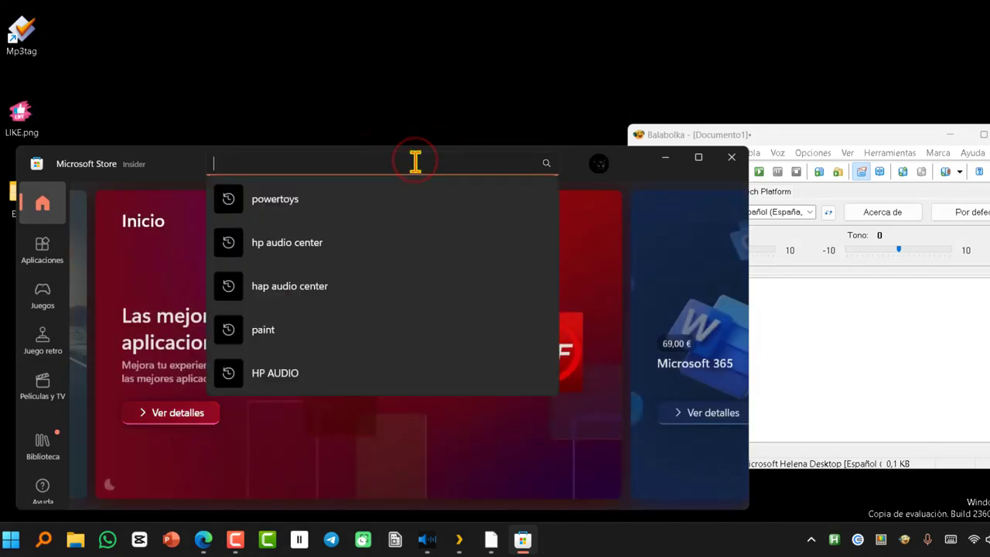
text(power)
click(376, 210)
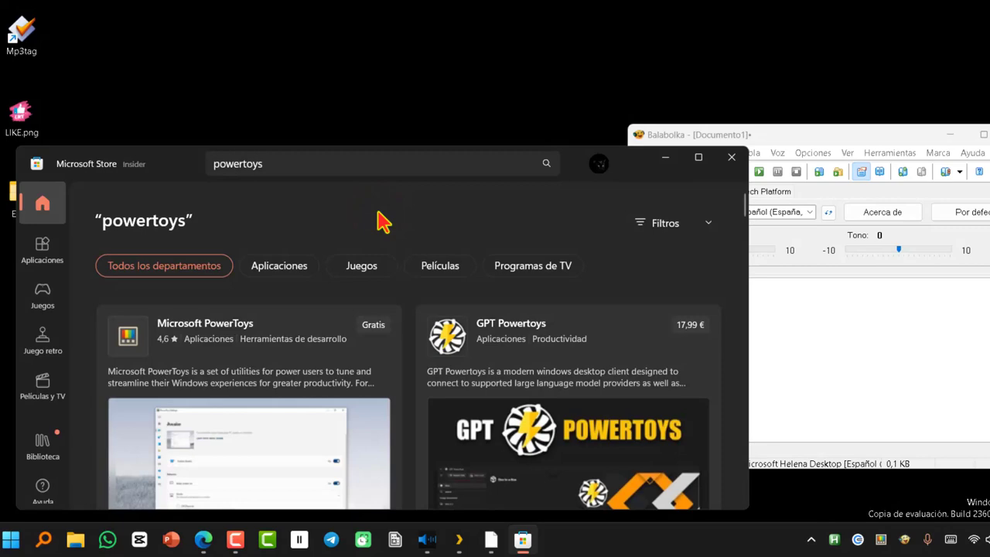
- View the Microsoft PowerToys product page to check its installation status, and close the store
drag(641, 177, 644, 142)
scroll(287, 305, down, 3)
scroll(287, 303, up, 2)
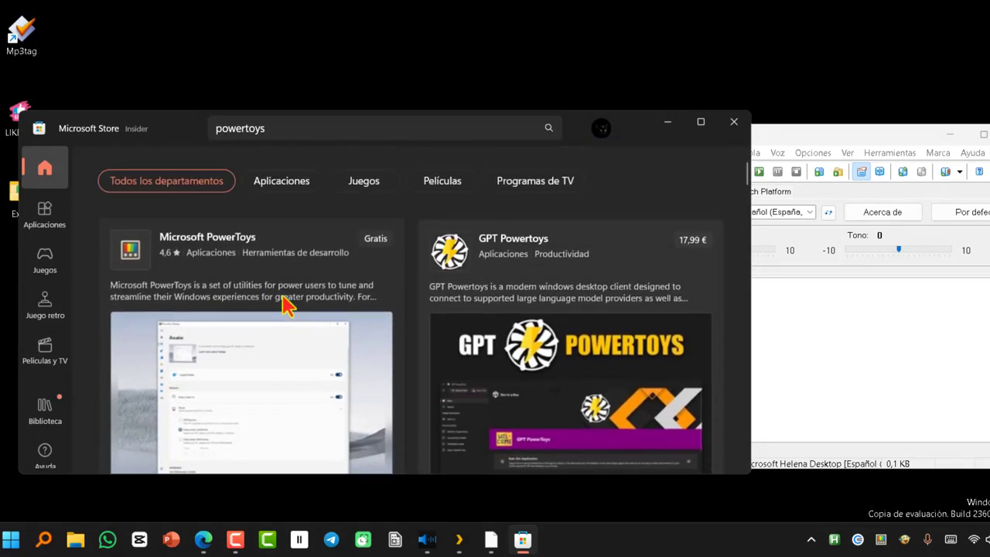
click(325, 242)
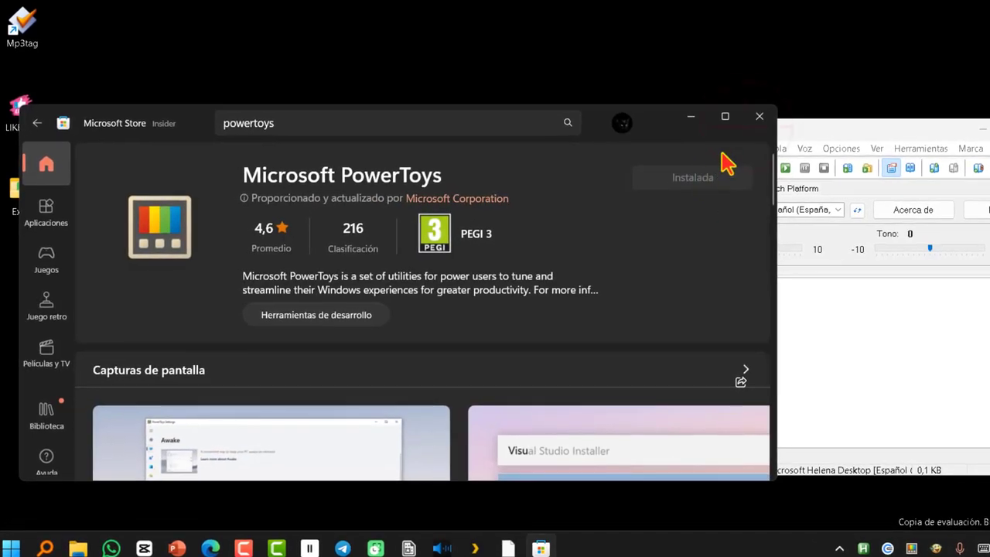
click(758, 117)
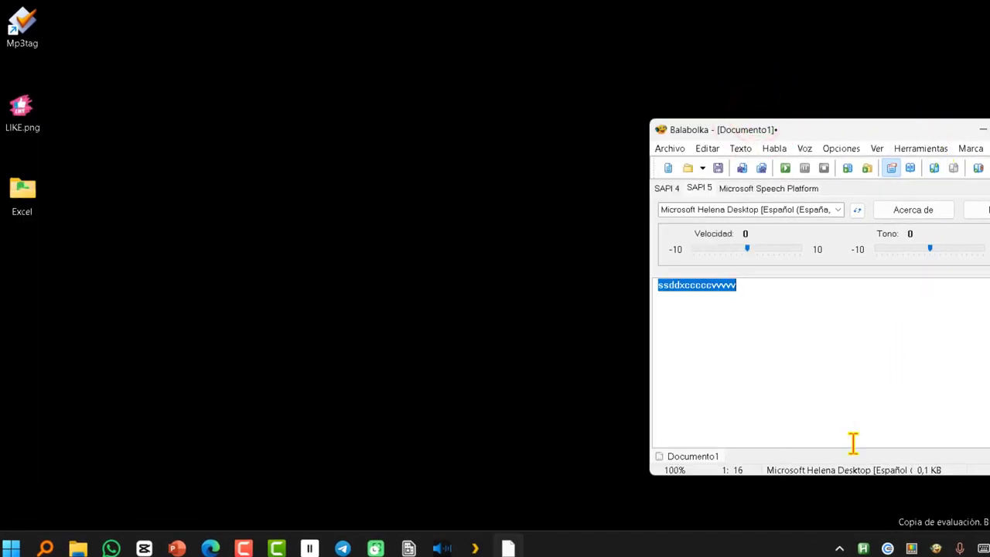
- Open the PowerToys settings, review the enabled and disabled modules, and open the "Recortar y bloquear" module's page
click(839, 548)
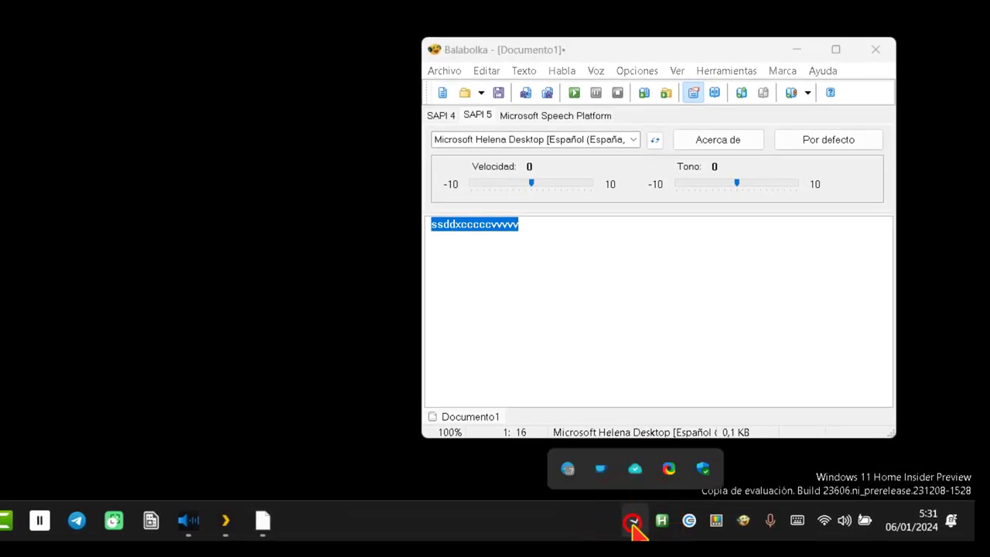
right_click(717, 518)
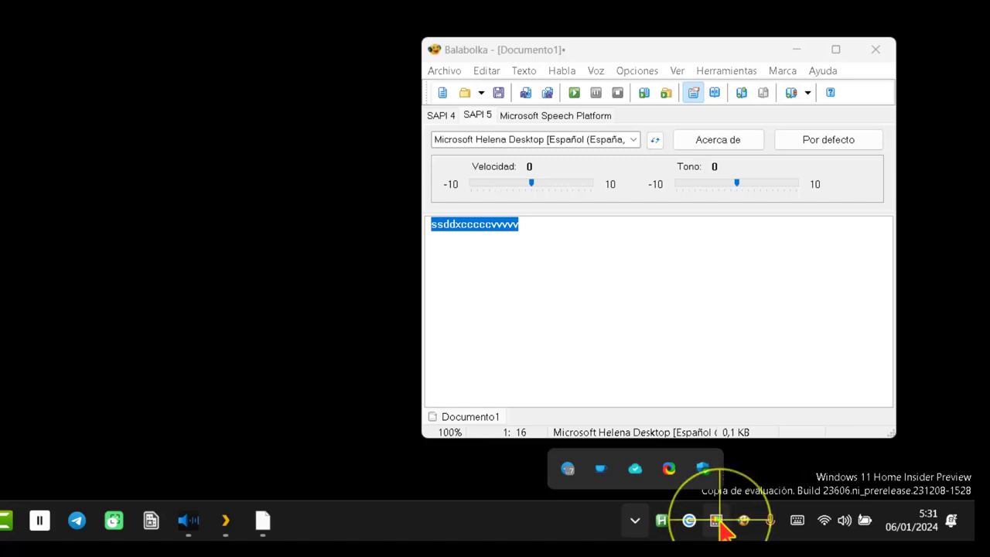
click(723, 442)
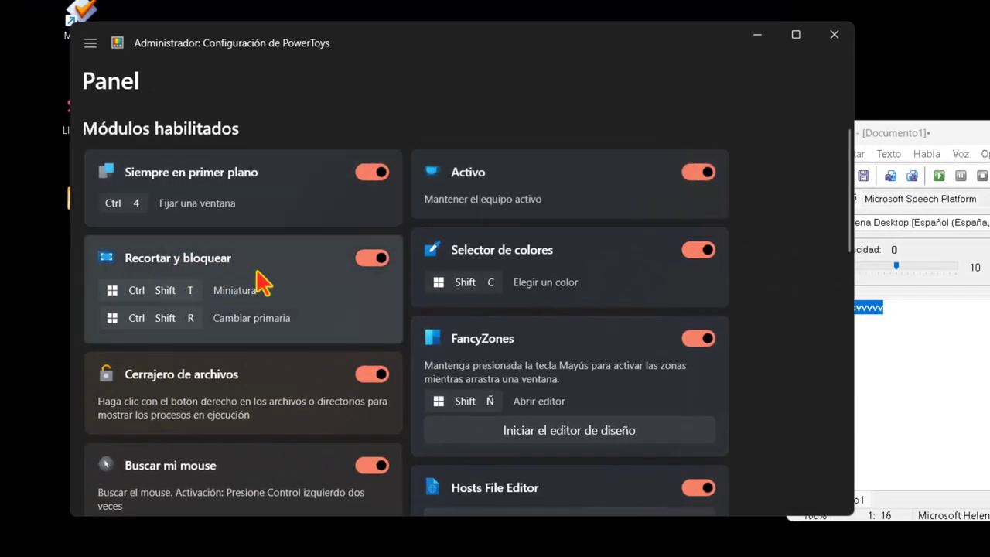
scroll(272, 260, down, 10)
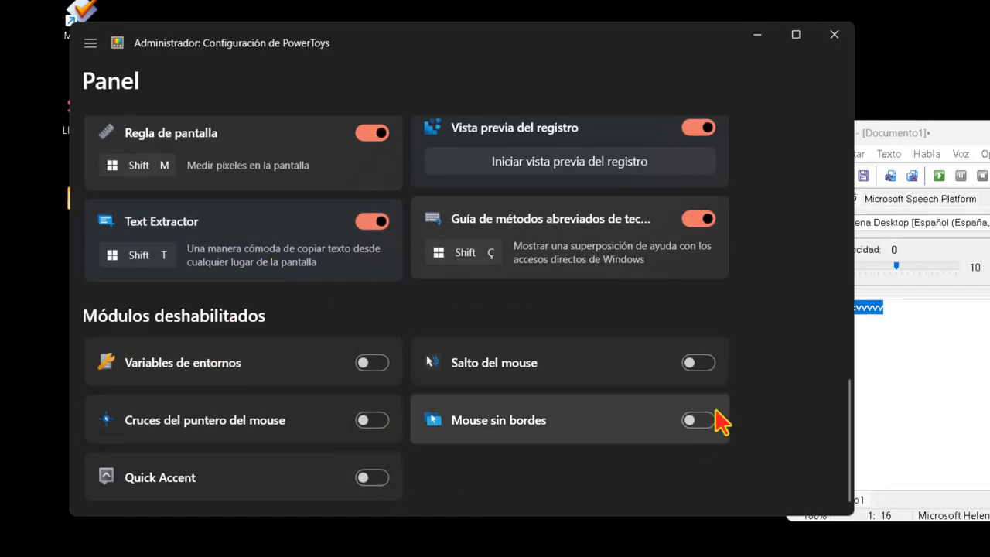
scroll(364, 418, up, 10)
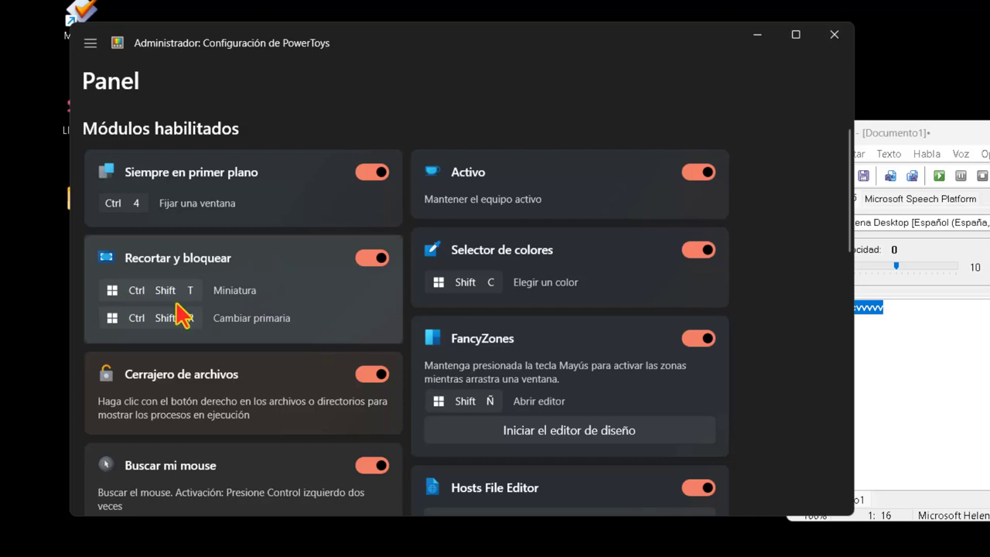
click(270, 260)
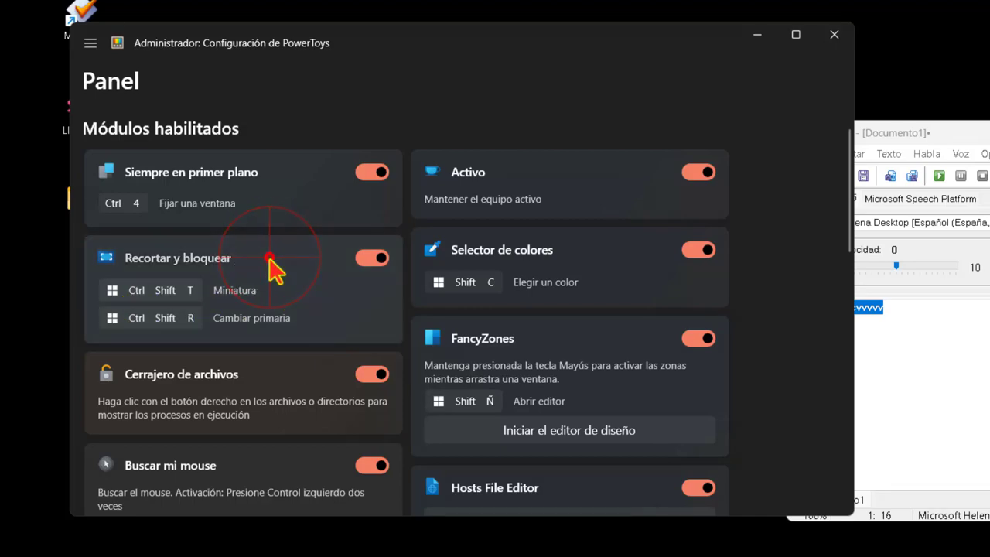
scroll(623, 178, down, 2)
- Try Alt+T as the "Acceso directo a miniaturas" shortcut and reset it to the default combination
click(805, 338)
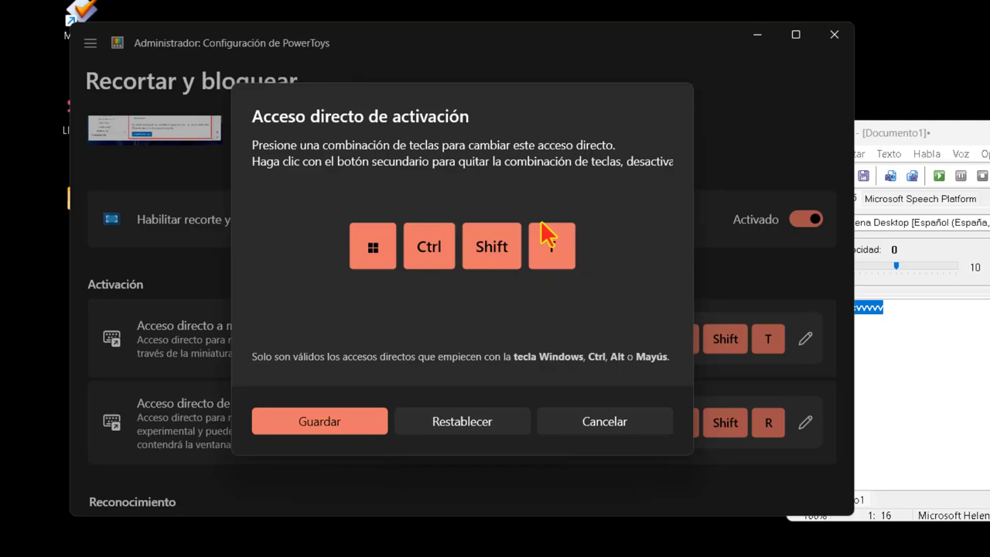
key(alt+t)
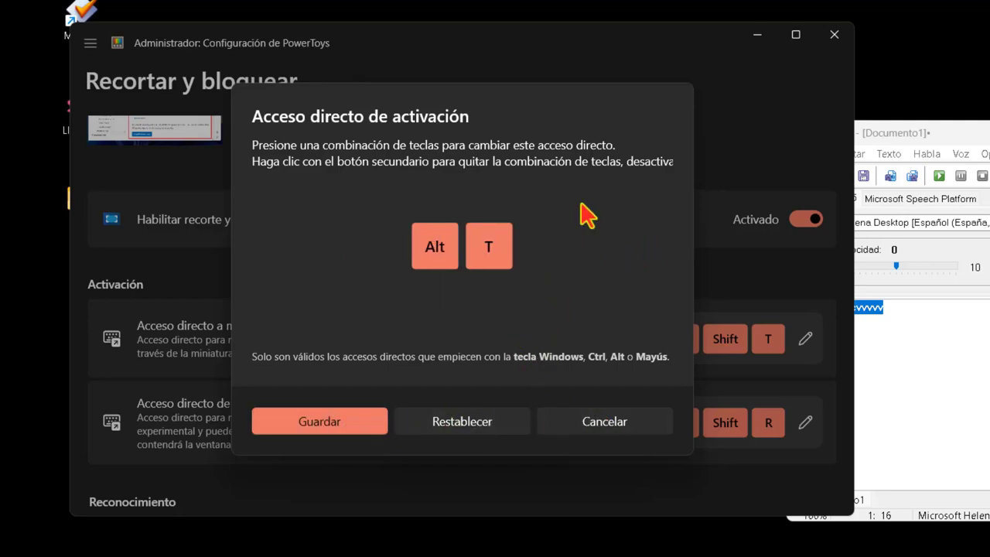
click(465, 420)
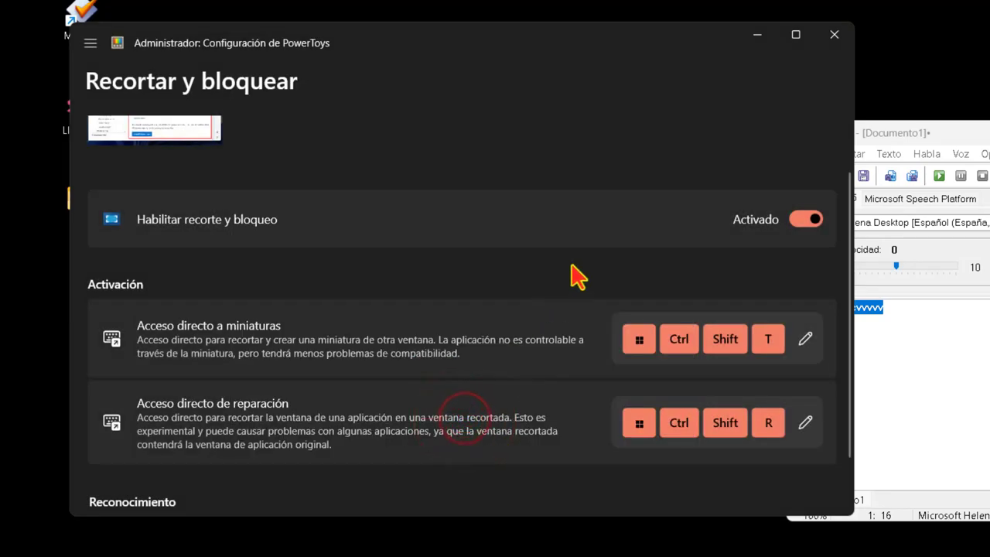
- Close the PowerToys settings and create a thumbnail crop of Balabolka's text editing area
scroll(352, 270, down, 2)
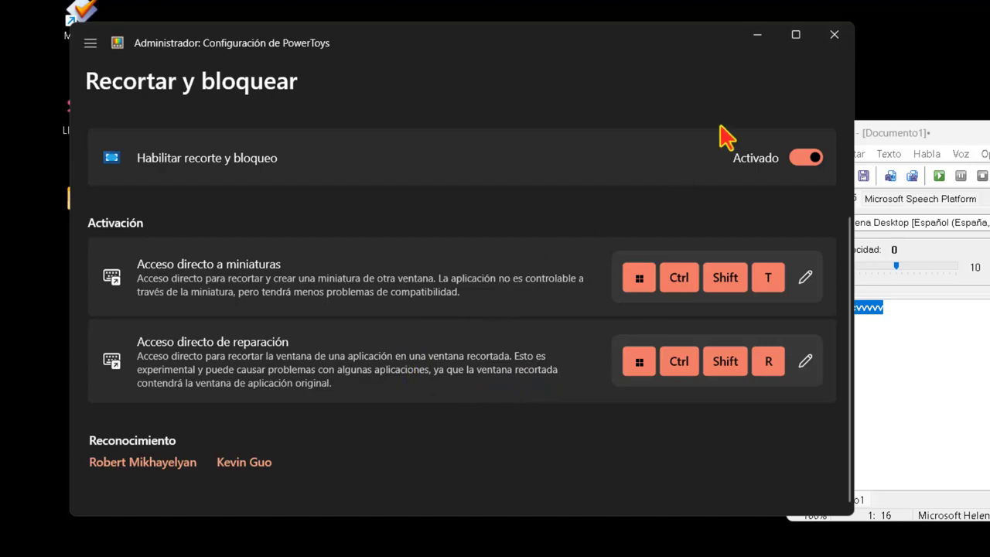
click(834, 35)
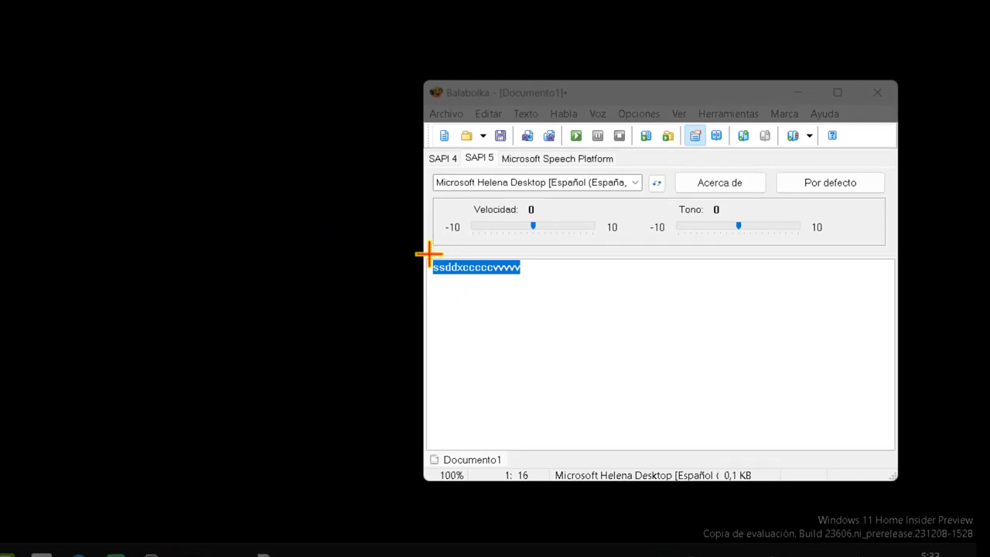
drag(430, 253, 895, 472)
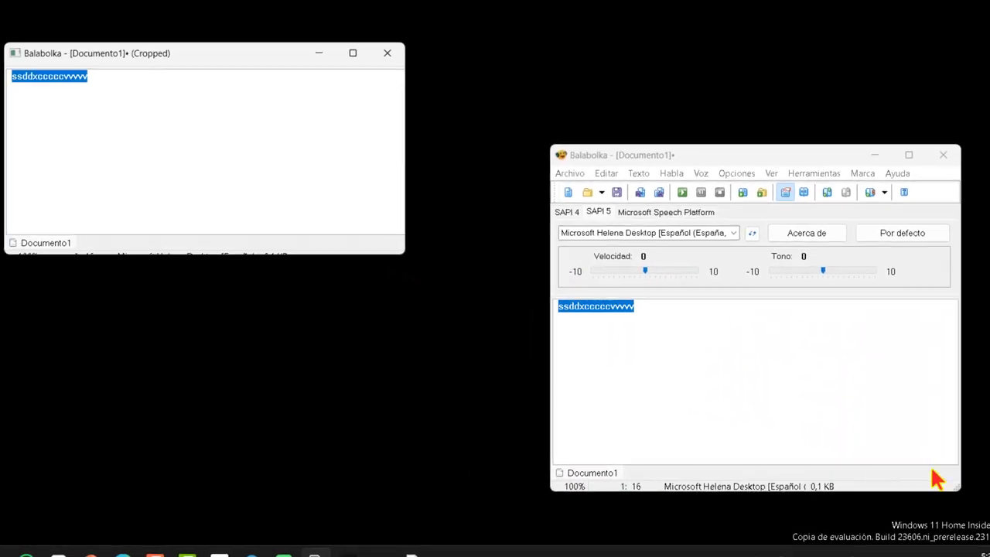
- Shrink the cropped thumbnail window and place it low on the desktop, away from the original Balabolka window
drag(260, 59, 301, 309)
drag(405, 461, 485, 377)
drag(467, 490, 360, 48)
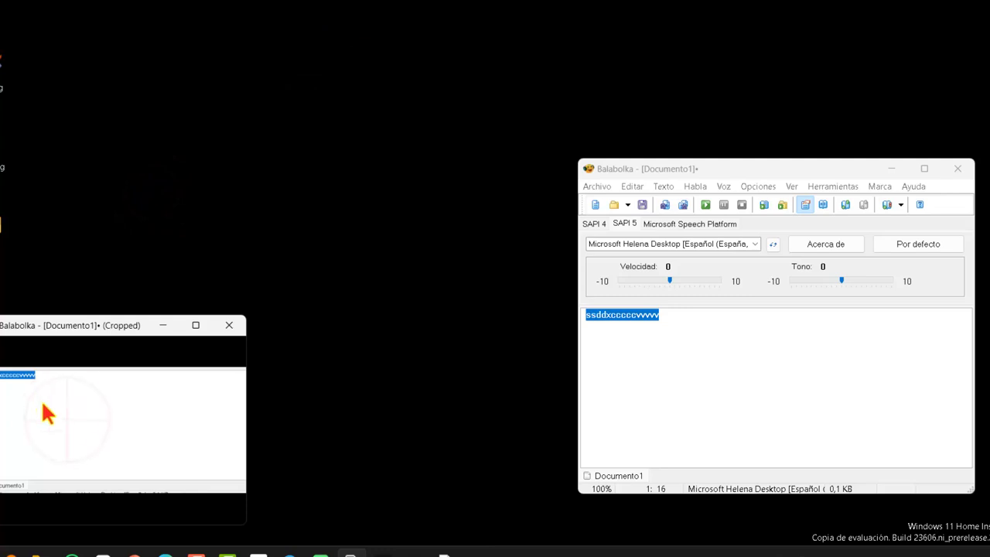
- Test the thumbnail's live mirroring by replacing the original document's text, ending with "ddfadfdcccc", and close the thumbnail
click(69, 402)
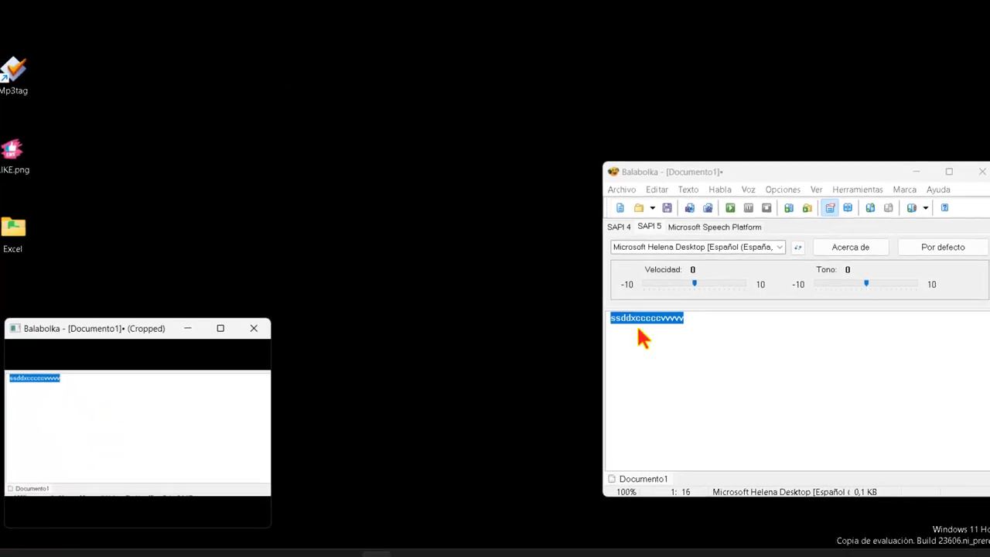
text(d)
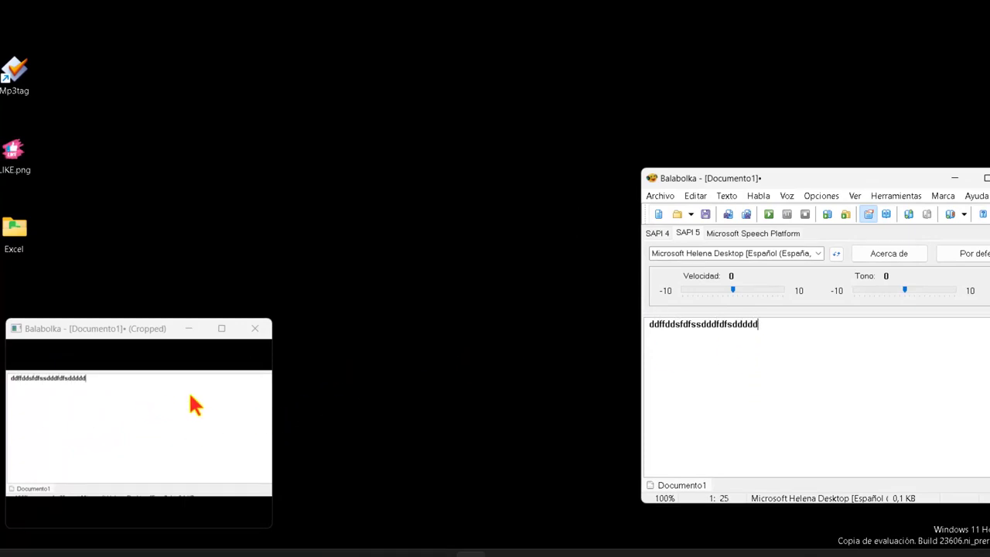
text(sdsffefeee)
drag(801, 324, 627, 326)
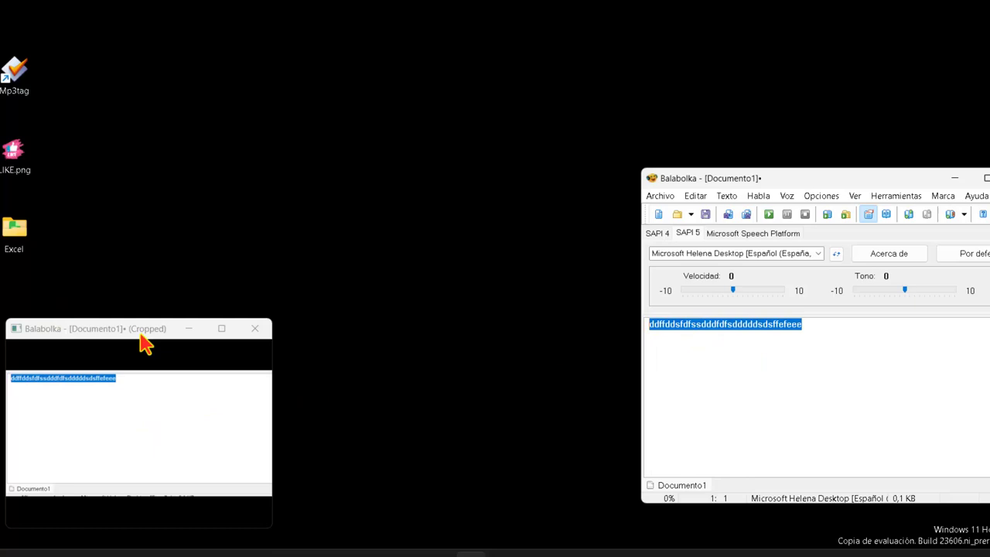
text(ddfadfdcccc)
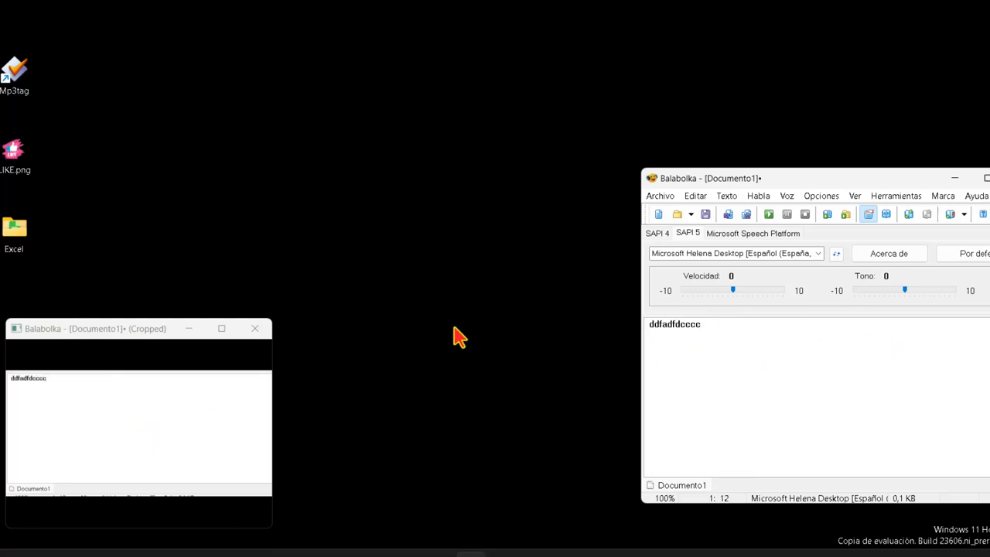
click(254, 328)
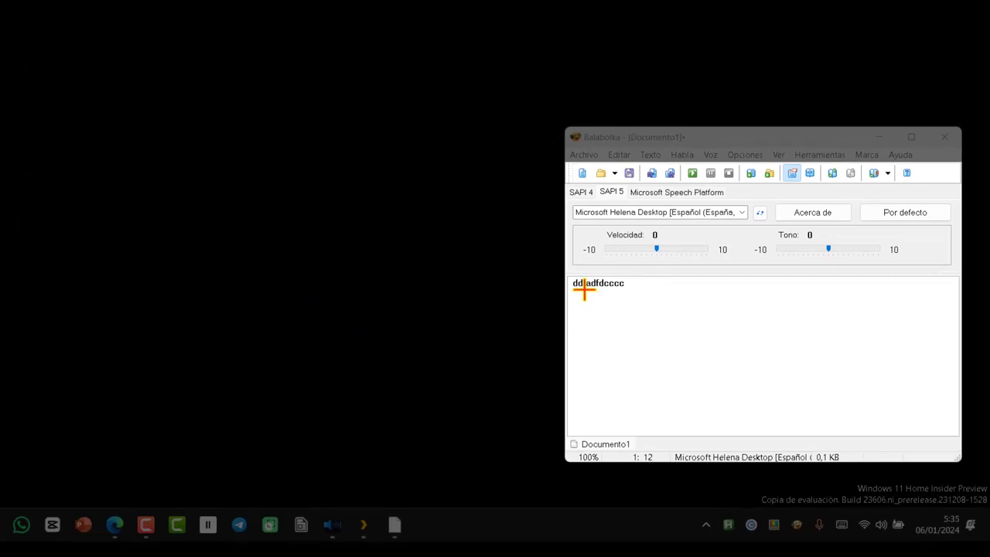
- Crop Balabolka's text area into an interactive reparented window and enter the lines ddfad, ff, a, f, da, d and ad in it
mouse_move(567, 272)
mouse_down()
mouse_move(871, 427)
mouse_move(951, 438)
mouse_up()
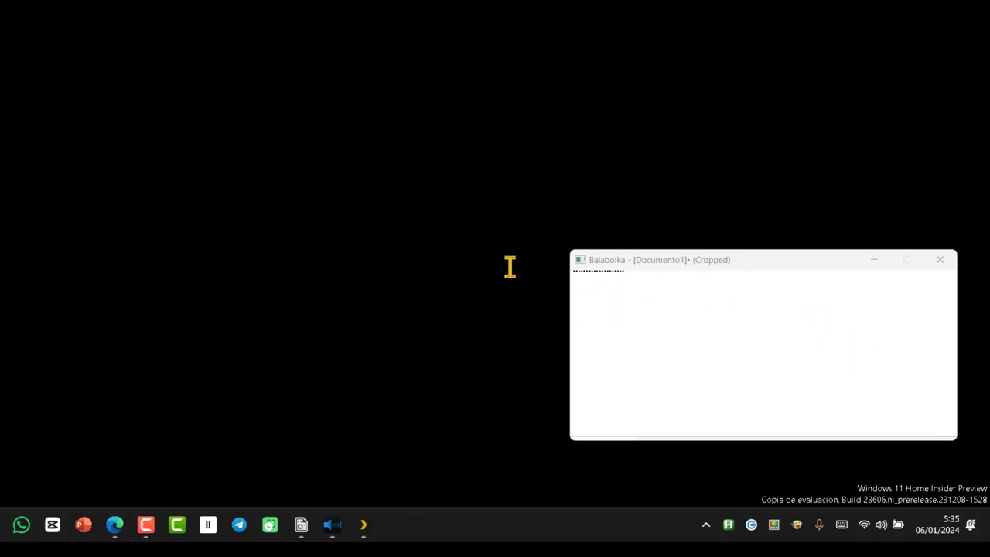
text(ad ff a f da d ad)
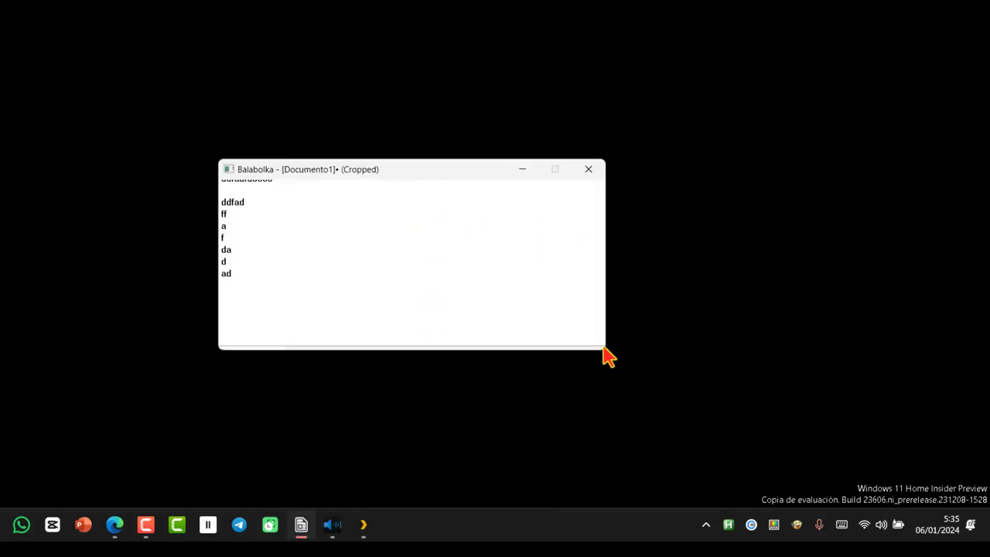
- Reposition the cropped Balabolka window, close it to restore the full application, and move the restored window higher on the desktop
drag(385, 165, 433, 182)
drag(511, 183, 457, 209)
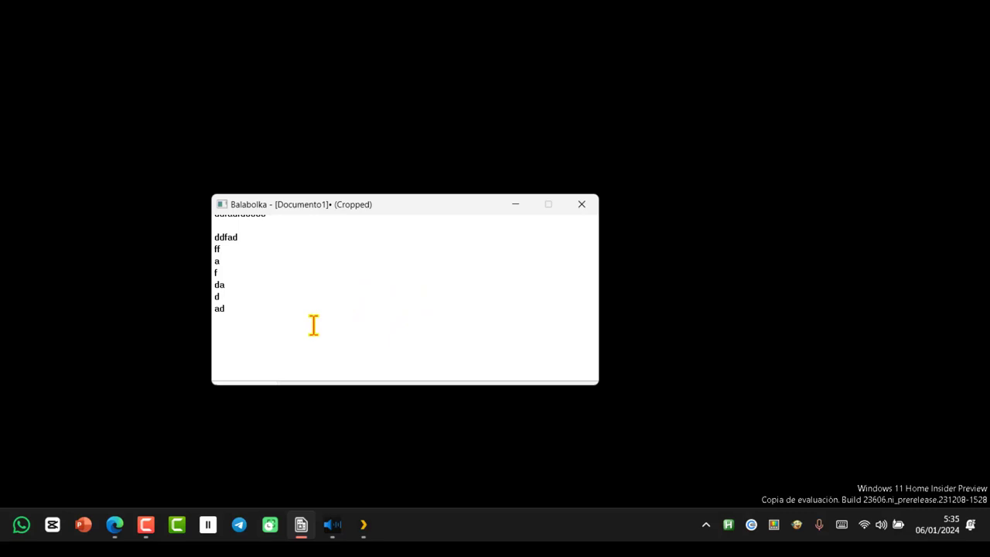
click(582, 204)
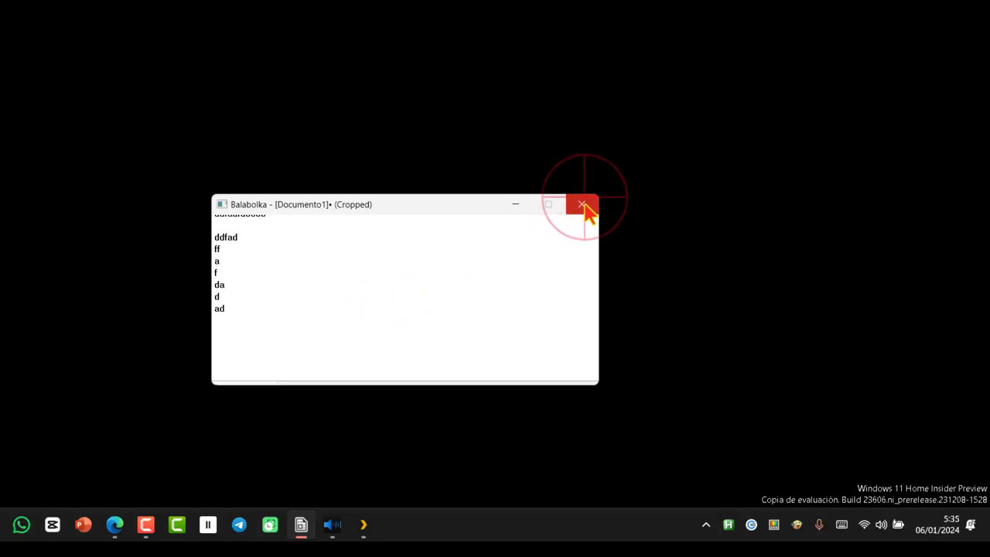
drag(757, 137, 754, 83)
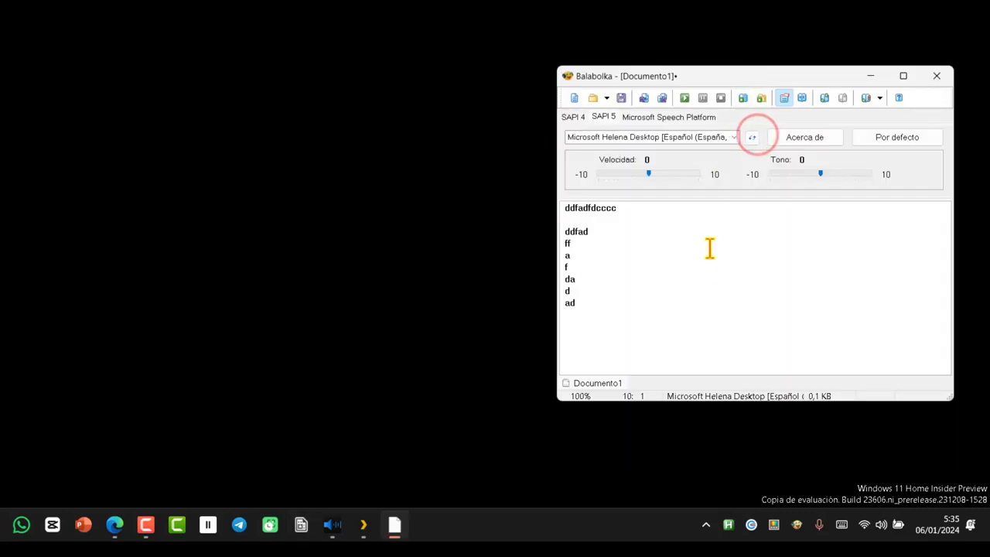